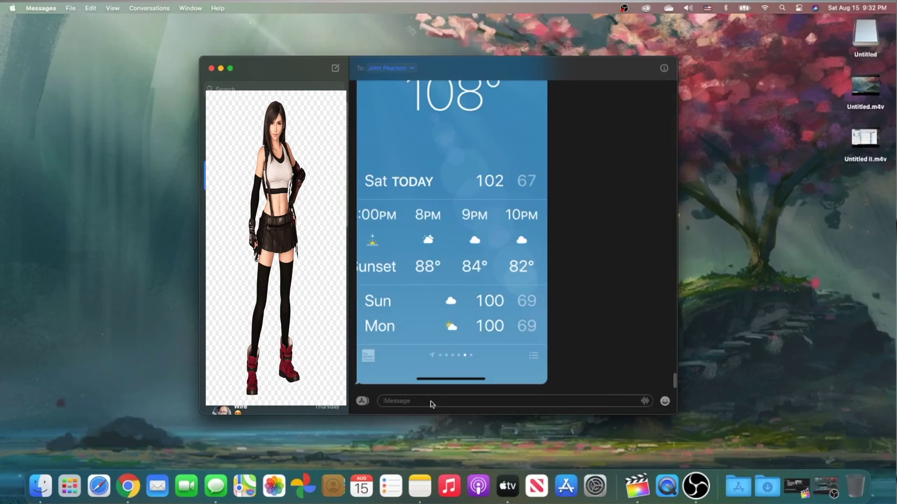
- Bring the Chrome window with the Microsoft home page back up and close the Rakuten cash-back popup
scroll(494, 259, "up", 10)
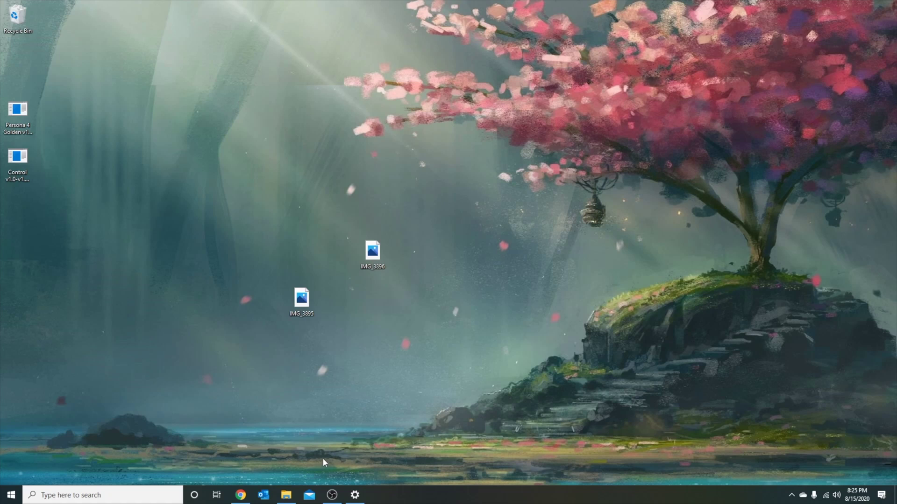
mouse_move(238, 497)
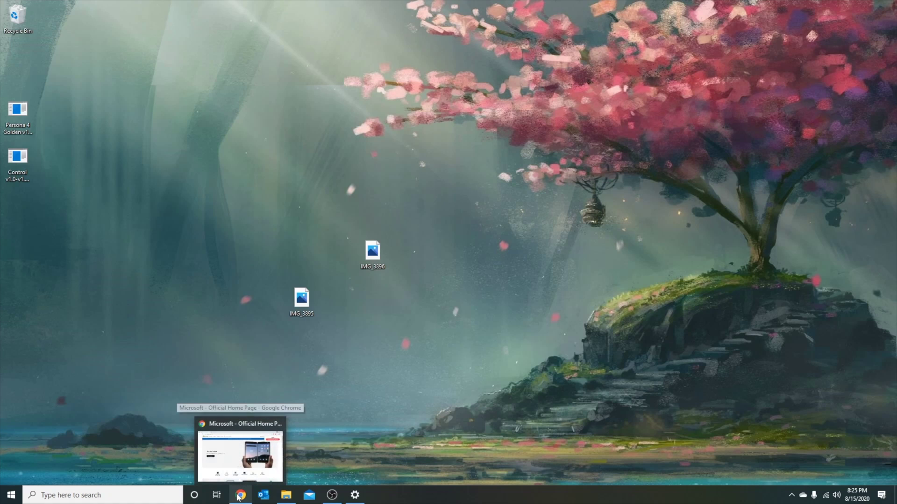
left_click(239, 496)
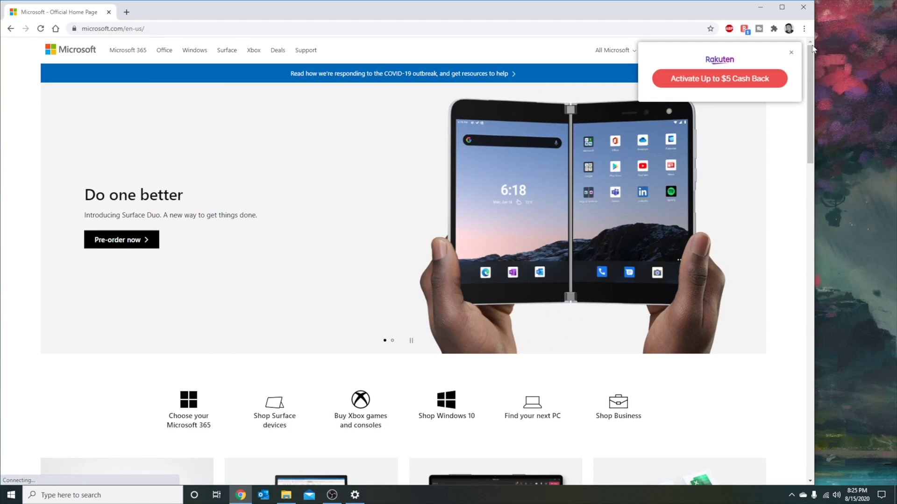
left_click(791, 53)
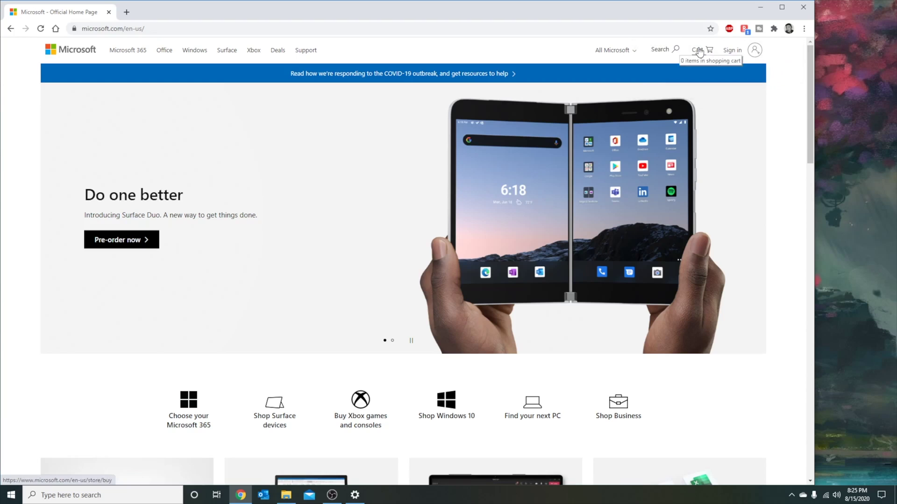
- Sign in with the saved password, search the site for 'dell mobile connect' and open its product page
left_click(734, 52)
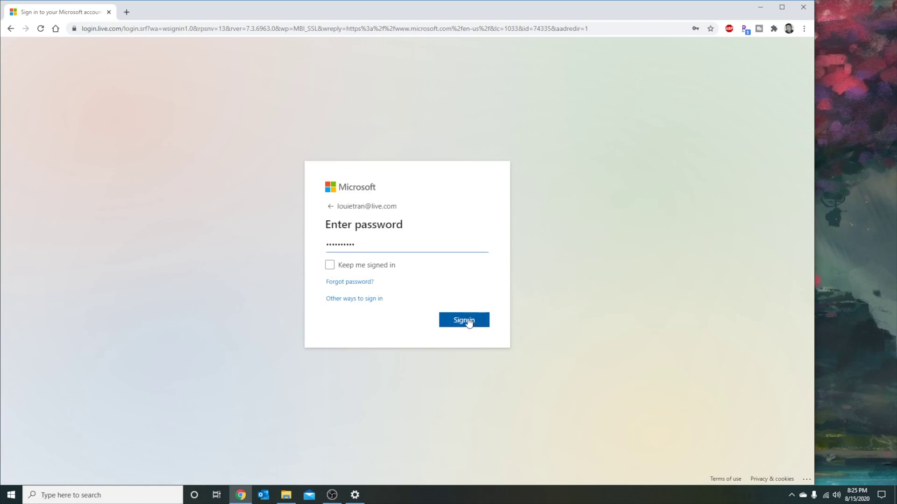
left_click(465, 320)
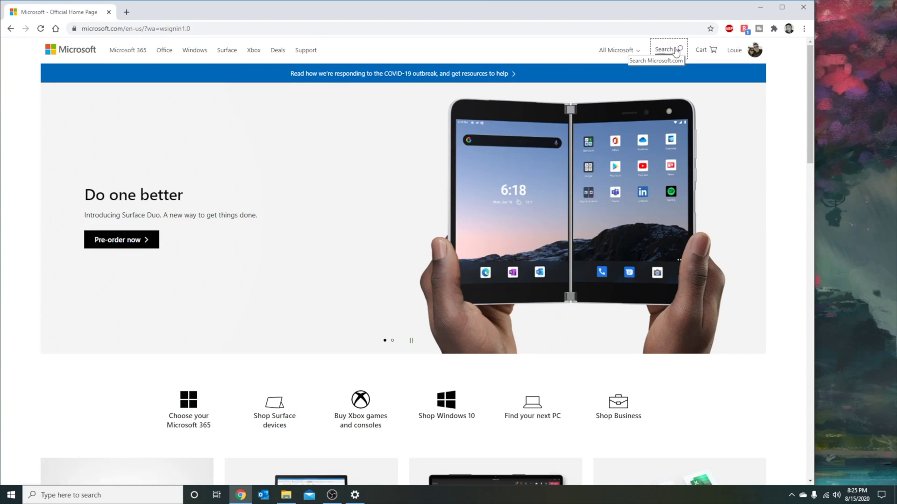
left_click(673, 49)
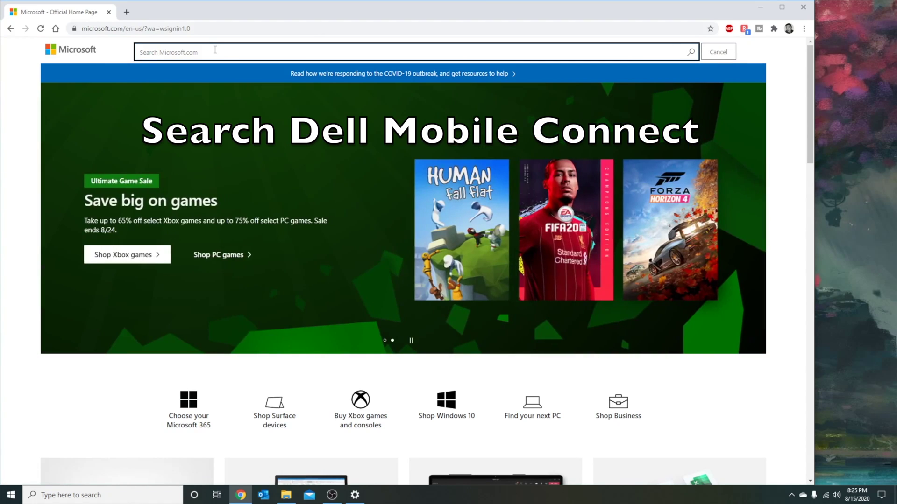
type("dell ")
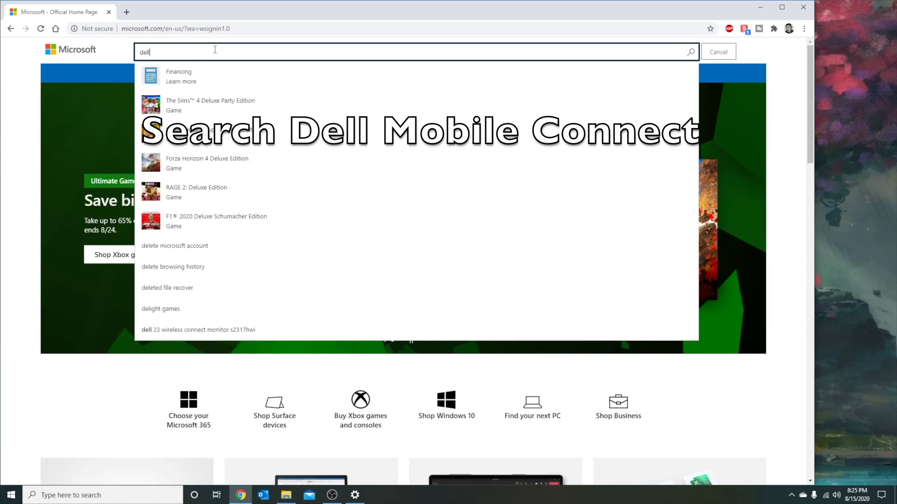
type("mobile connect")
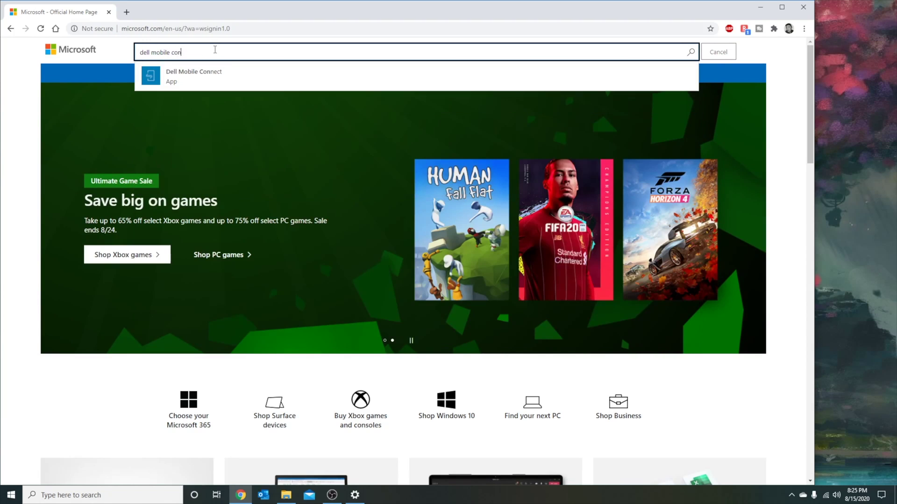
key("Return")
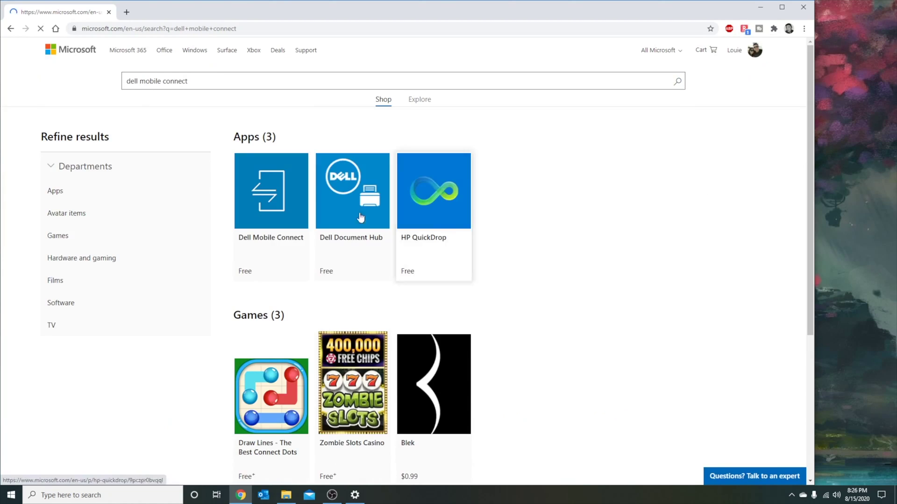
left_click(267, 193)
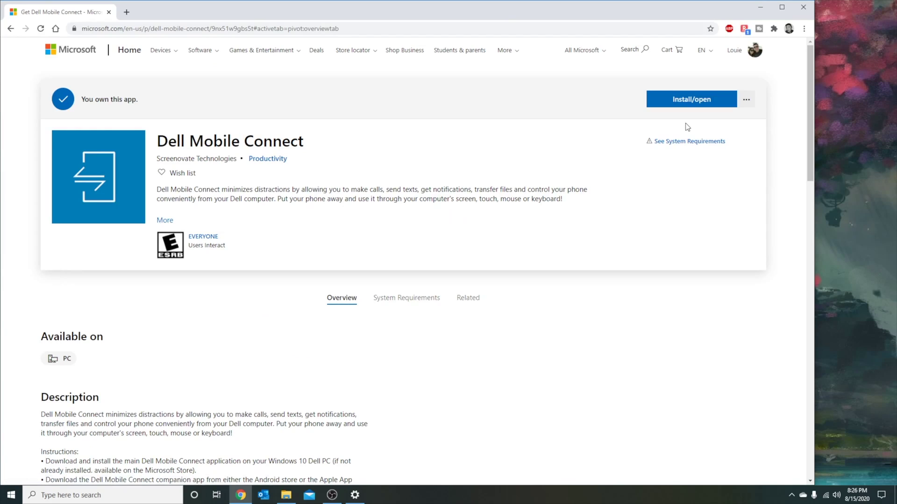
- Show the extra install options beside Install/open for the owned Dell Mobile Connect app
left_click(746, 100)
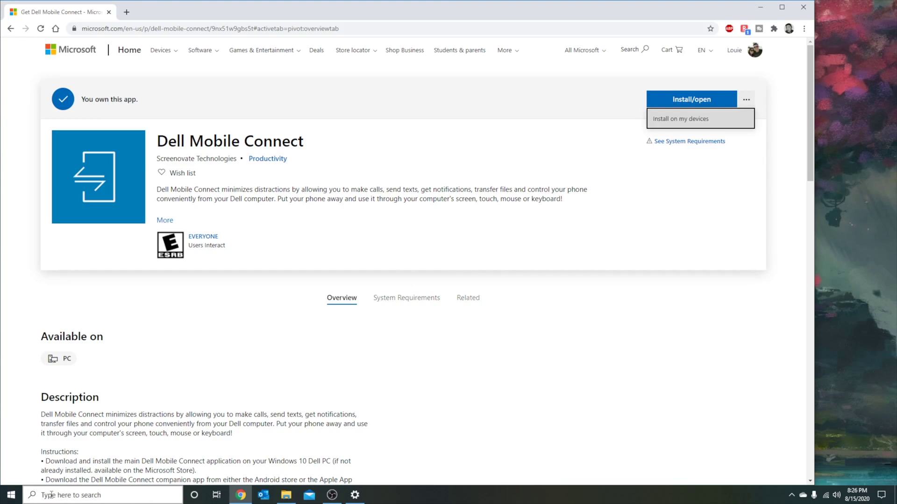
- Launch the Microsoft Store app by searching 'store' in Windows, then go to My Library
left_click(66, 490)
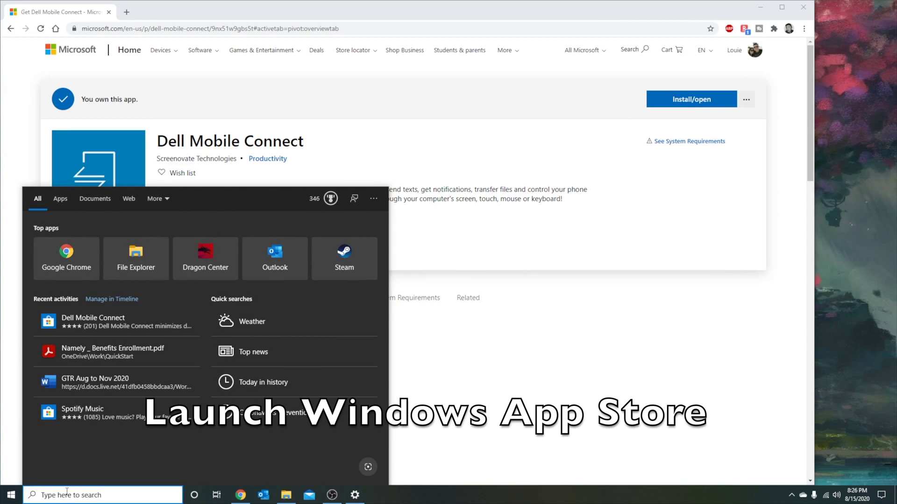
type("store")
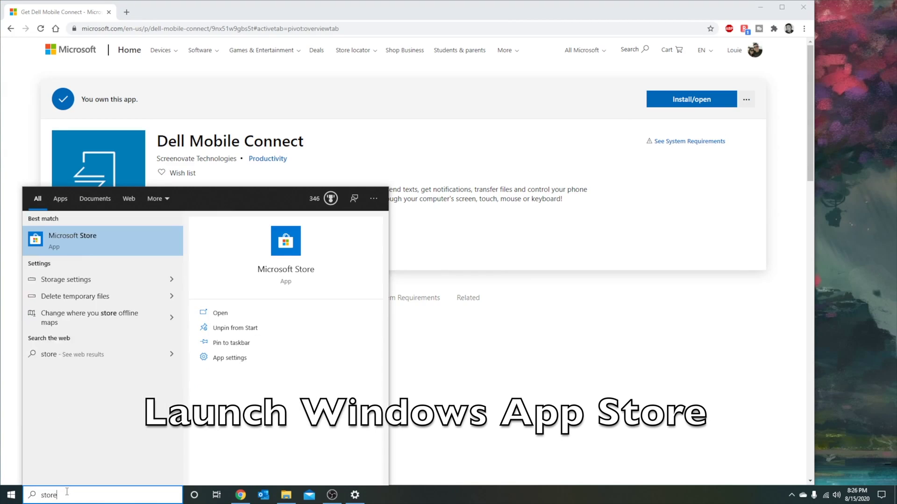
left_click(99, 234)
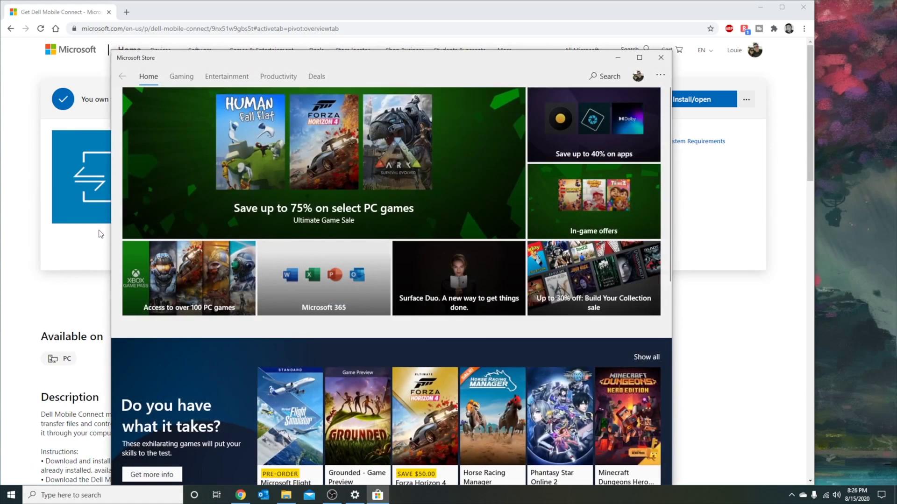
left_click(660, 76)
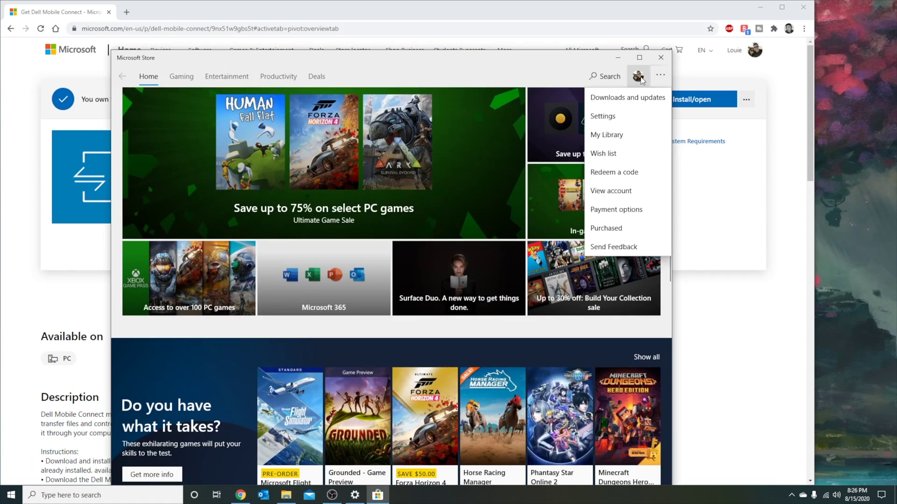
left_click(625, 136)
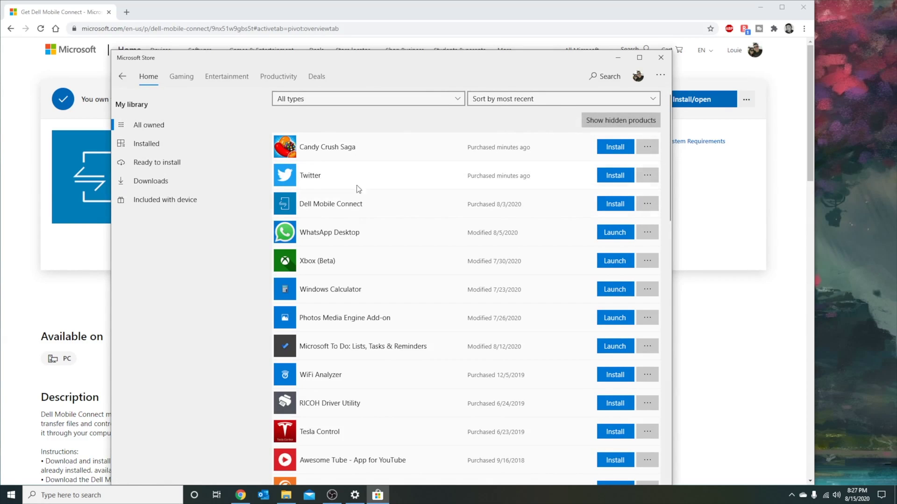
- Download and install Dell Mobile Connect from the All owned list in My Library
left_click(608, 208)
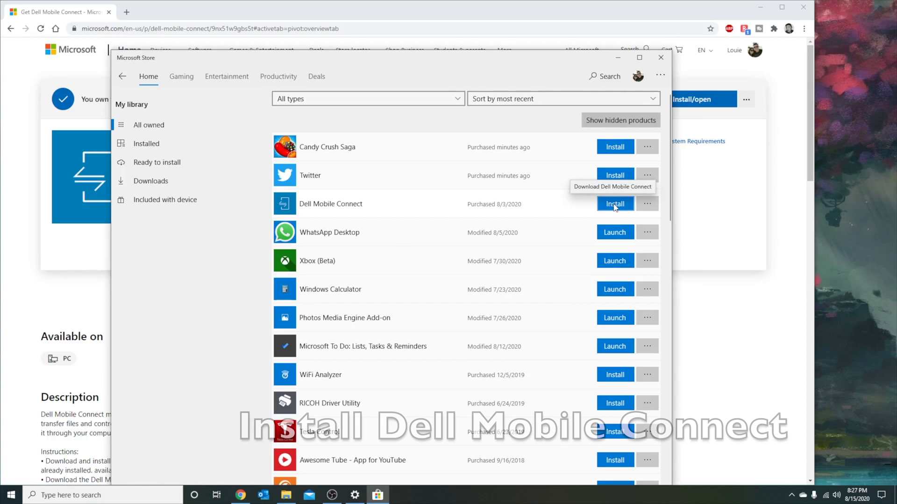
left_click(614, 205)
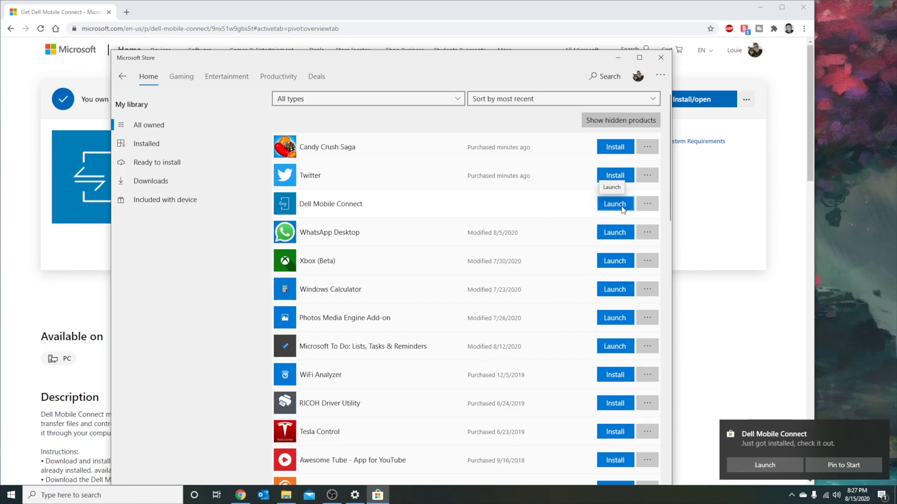
- Launch Dell Mobile Connect, agree to the terms, and pick iPhone as the phone type to link
left_click(778, 464)
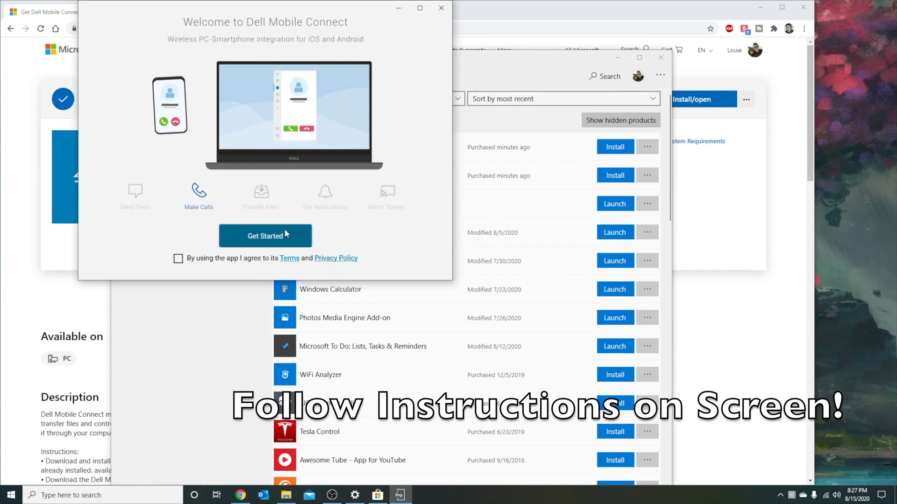
left_click(223, 262)
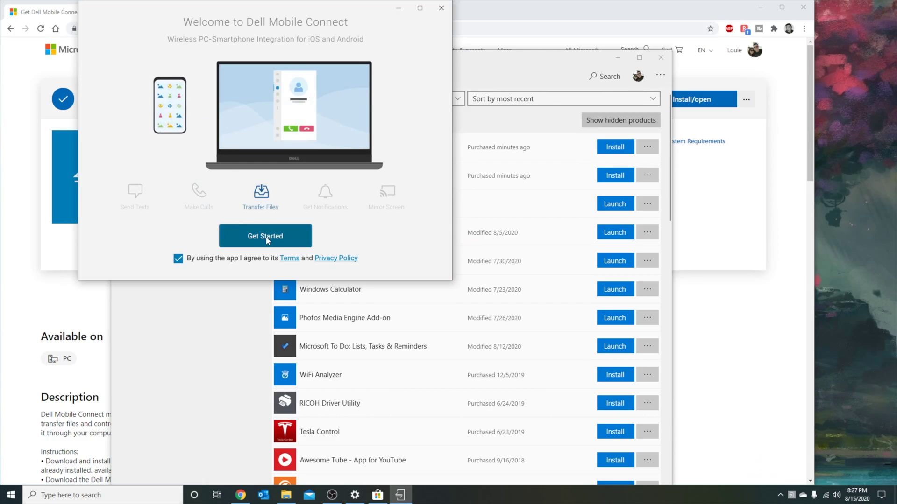
left_click(267, 237)
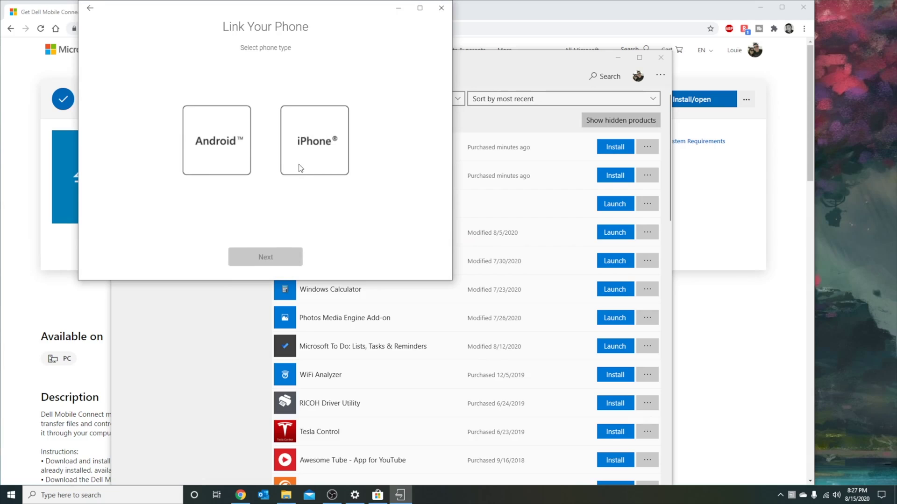
left_click(218, 146)
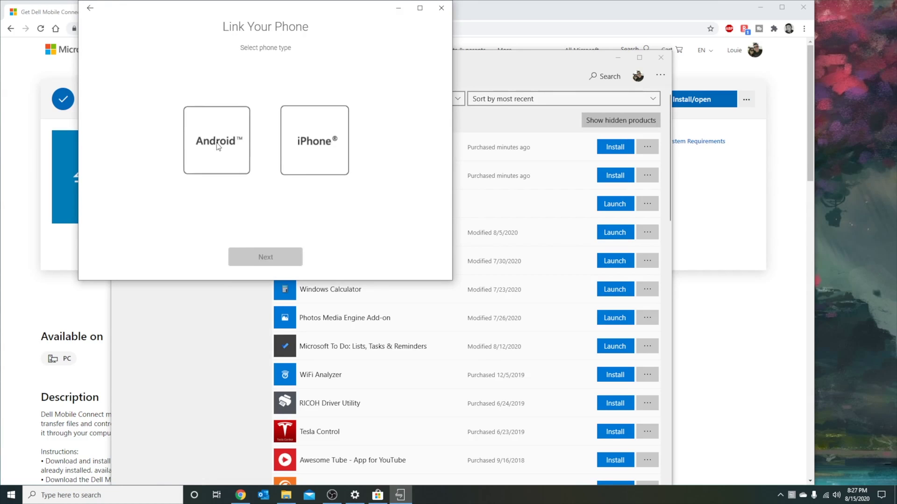
left_click(325, 153)
left_click(268, 258)
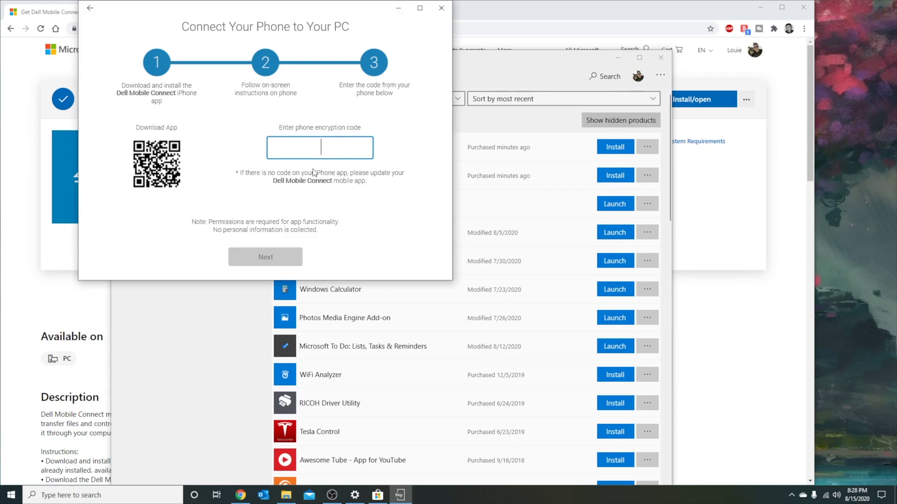
- Submit the phone's encryption code and, after pairing fails, choose to select the phone manually
left_click(273, 261)
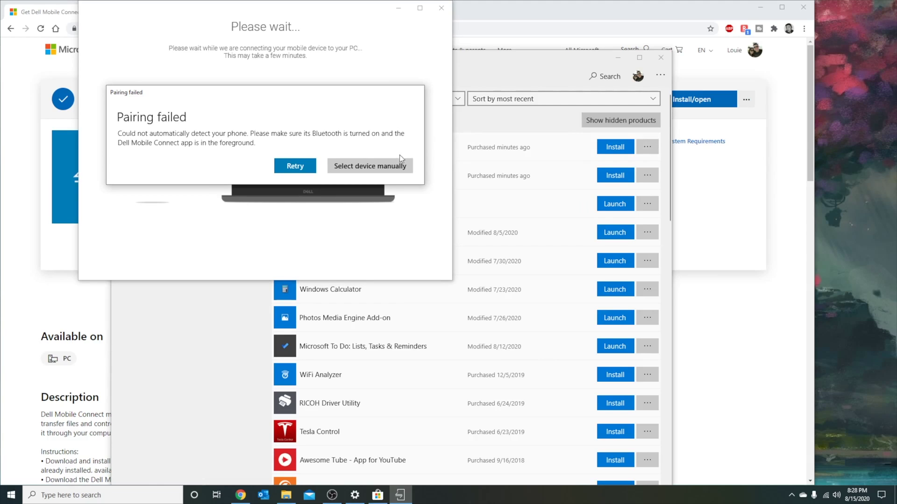
left_click(369, 166)
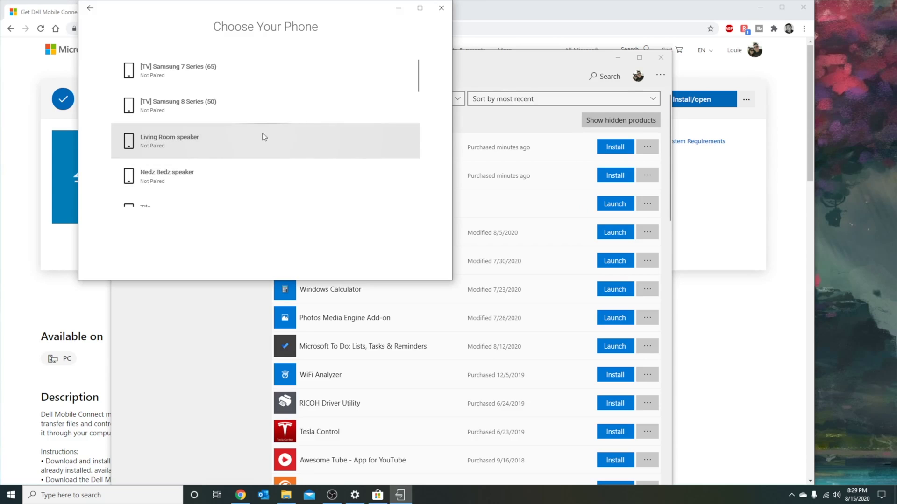
- Pick the iPhone from the Choose Your Phone list of nearby devices
scroll(314, 126, "down", 2)
scroll(309, 132, "down", 5)
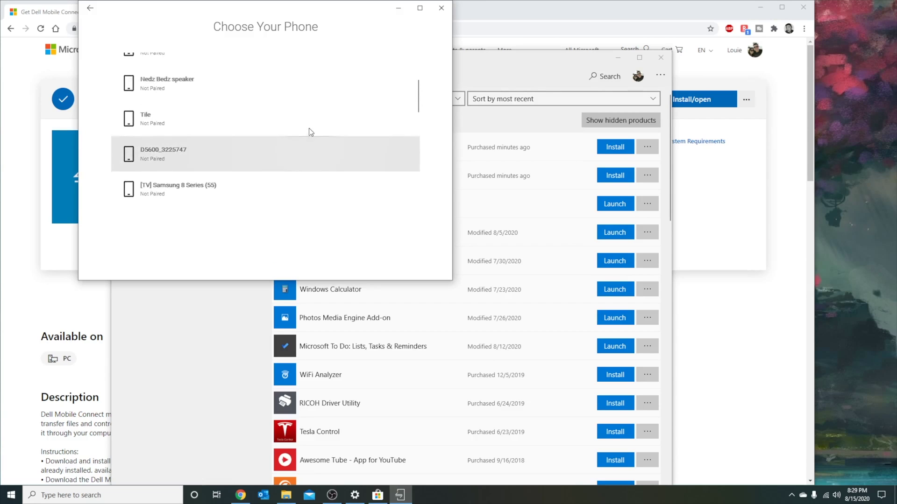
scroll(308, 133, "up", 3)
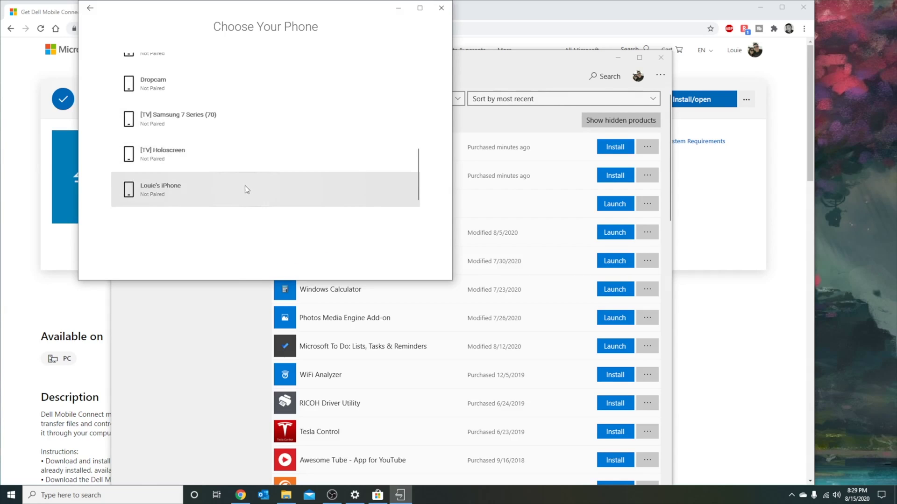
left_click(245, 188)
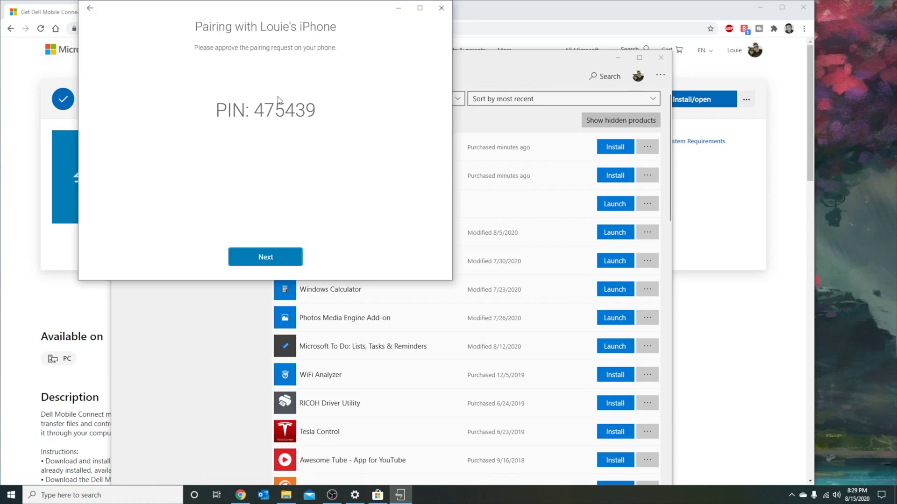
- Continue past the pairing PIN screen after confirming the PIN on the iPhone
left_click(292, 251)
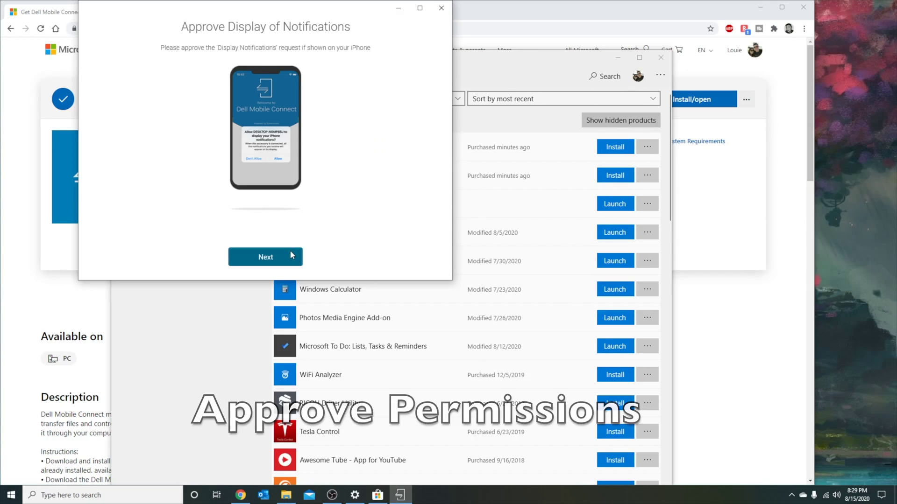
- Get past Approve Display of Notifications and dismiss the 'Your Device is Connected!' screen
left_click(284, 254)
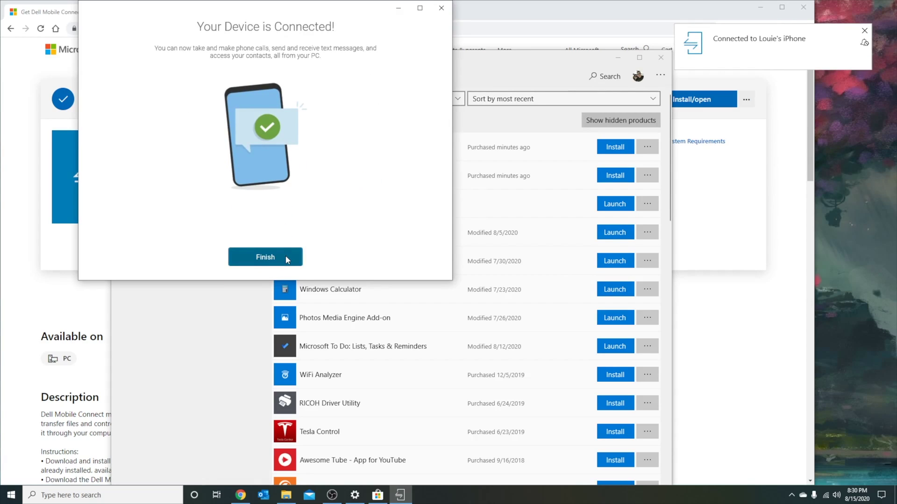
left_click(287, 260)
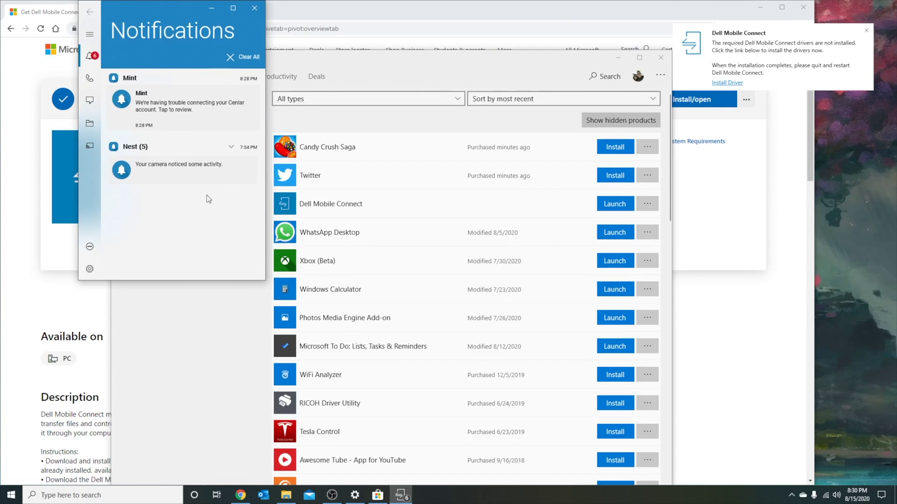
- Switch to the Messages section and dismiss the group-messaging limitation notice
left_click(89, 100)
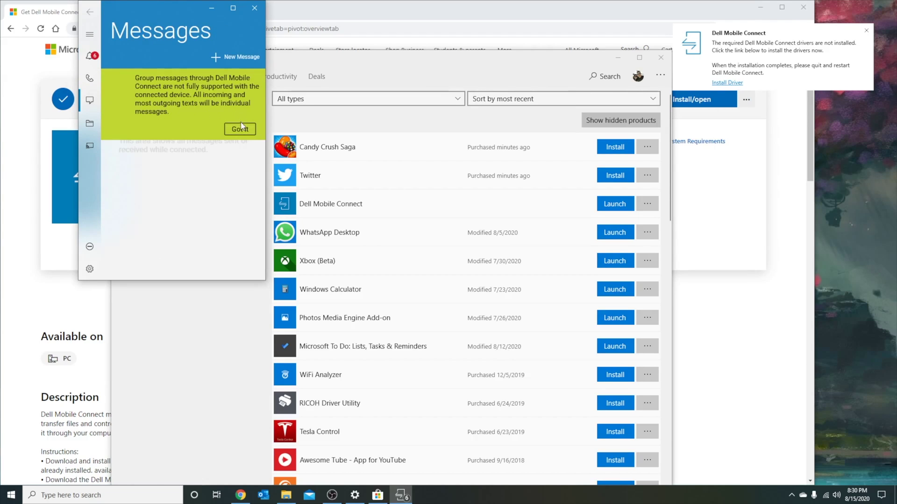
left_click(240, 128)
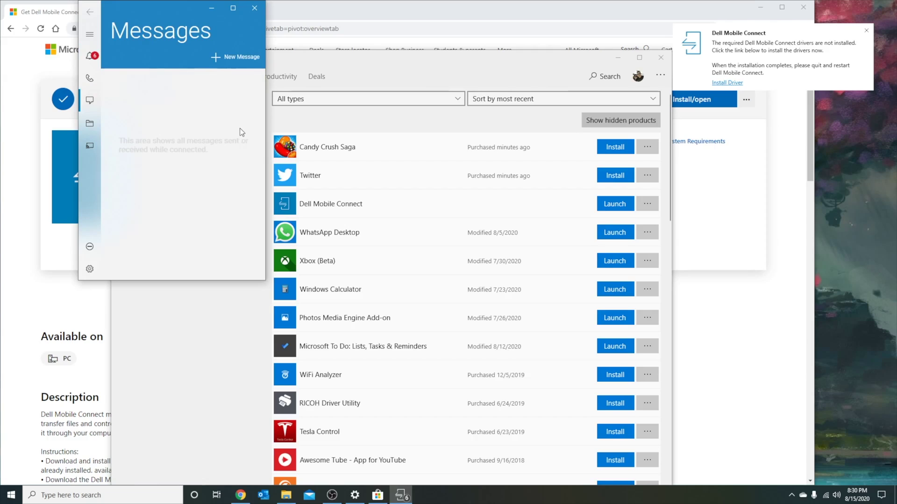
left_click(216, 64)
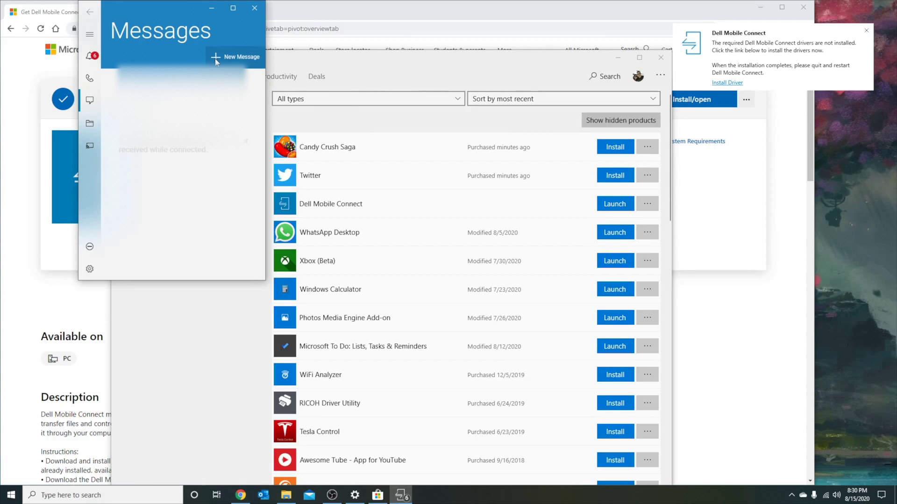
- Send 'hey this is dope' to the chosen contact in a new conversation
left_click(217, 60)
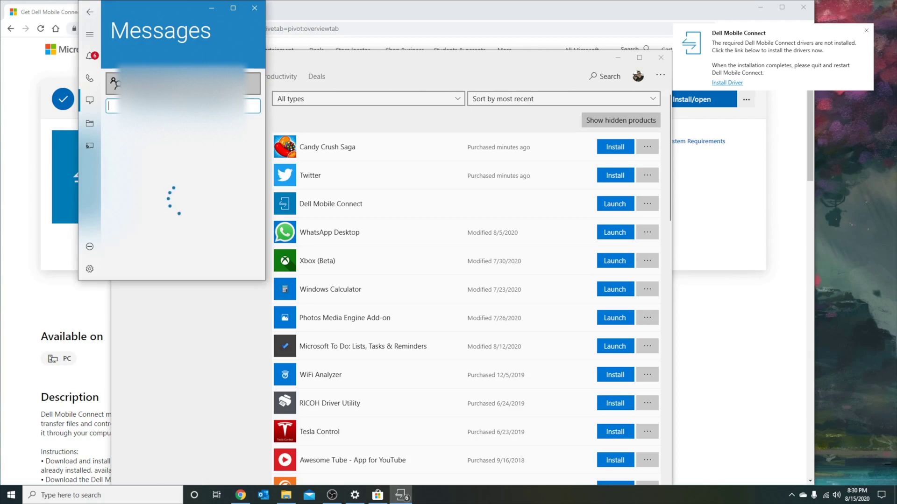
type("loui")
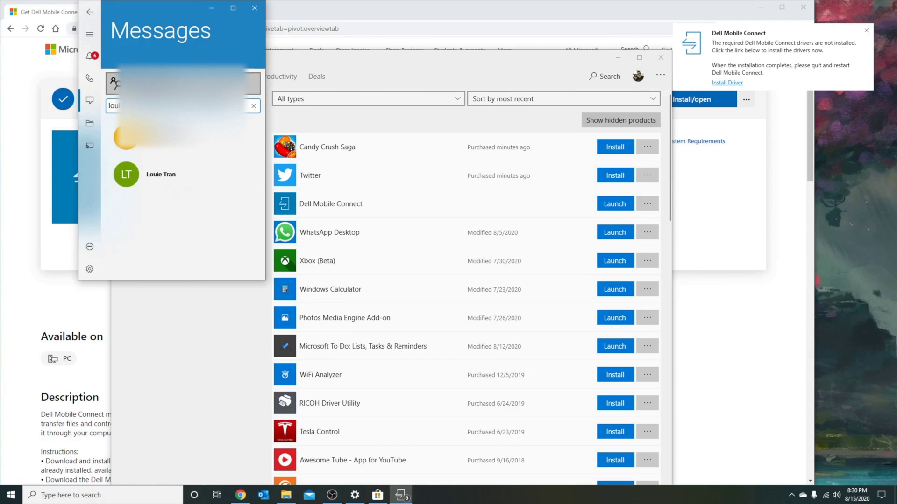
left_click(172, 172)
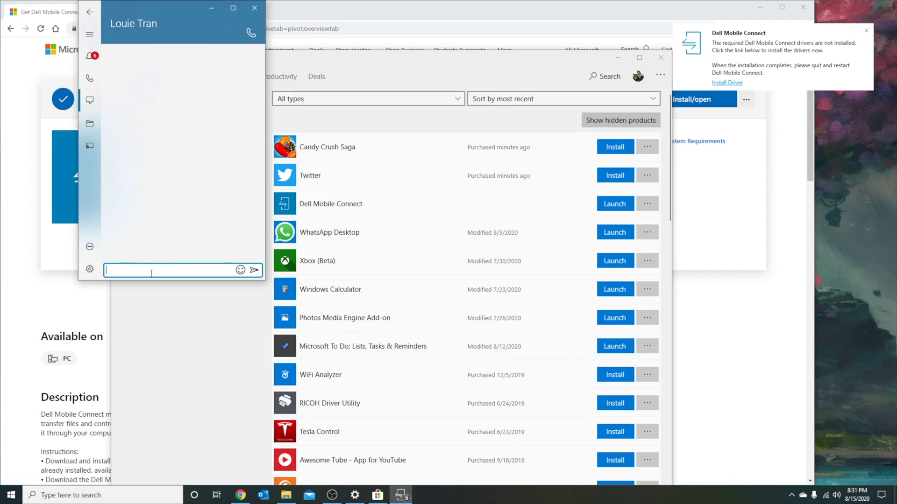
type("hey this is dope")
key("Return")
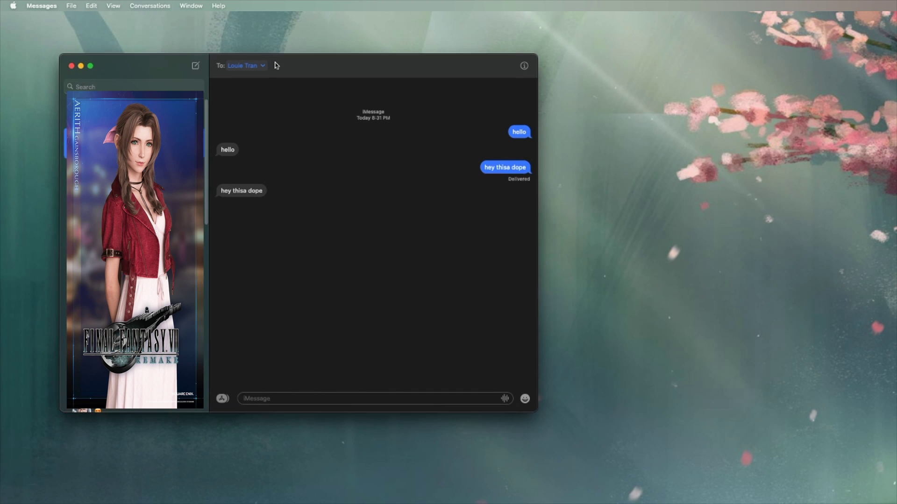
- Send the reply 'YAY!!!' in the same Messages conversation
left_click(288, 406)
type("YAY!!!")
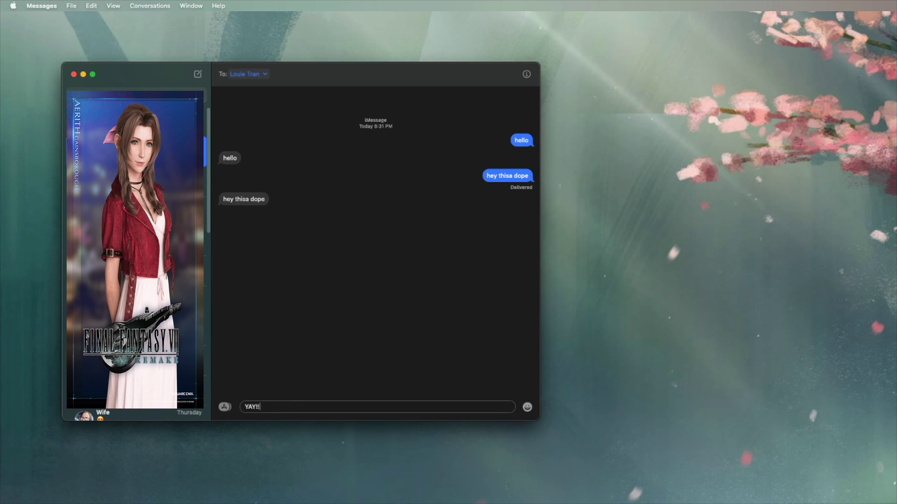
key("Return")
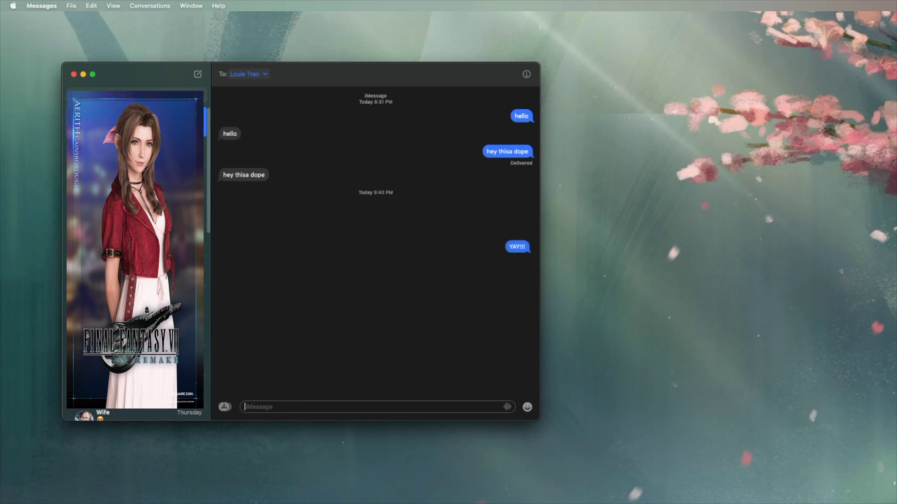